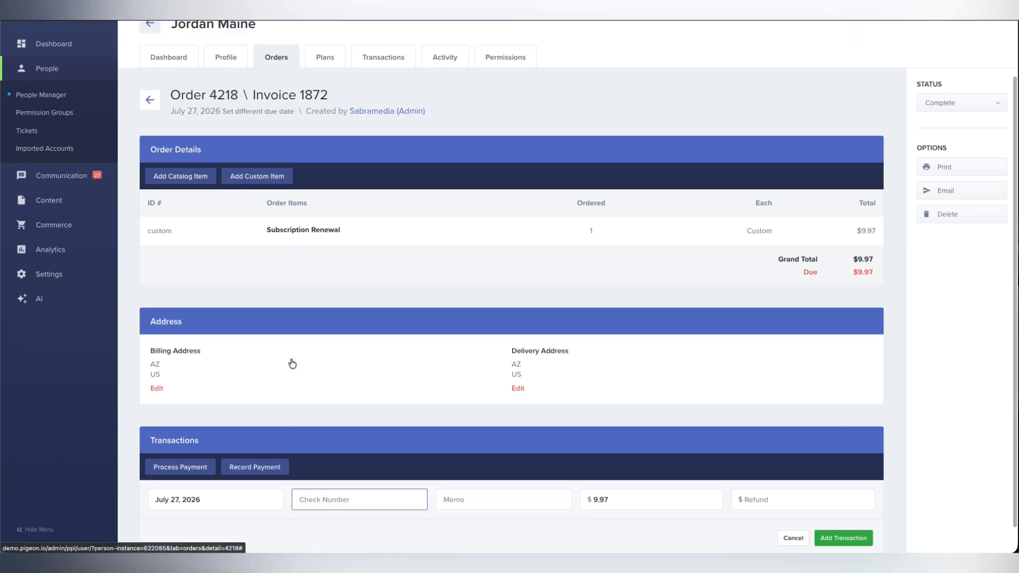
# Step: Open the newer Subscription Renewal order, view its form for recording a payment, and return to the orders list
pyautogui.click(149, 164)
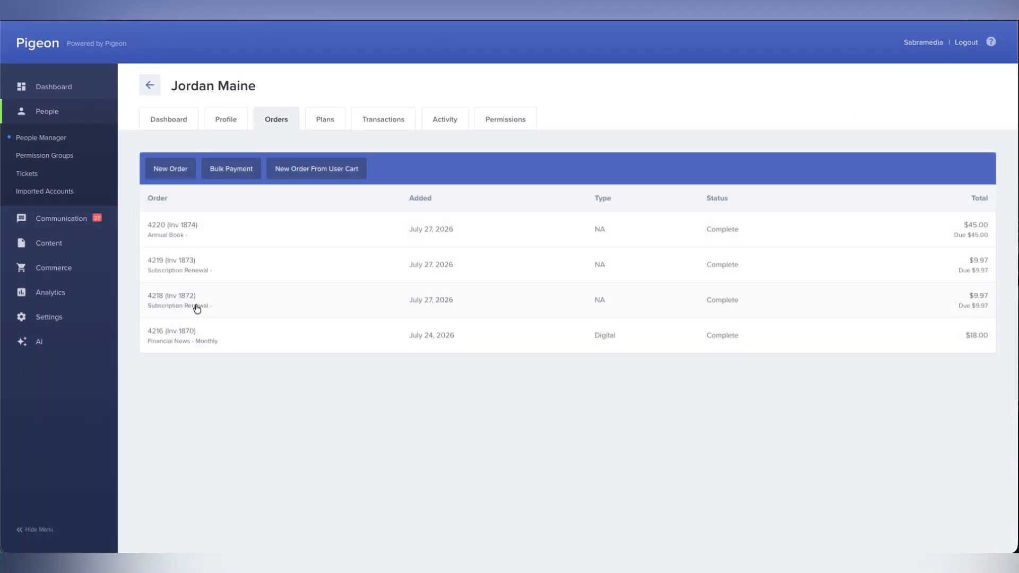
pyautogui.click(193, 263)
pyautogui.scroll(-1, 259, 395)
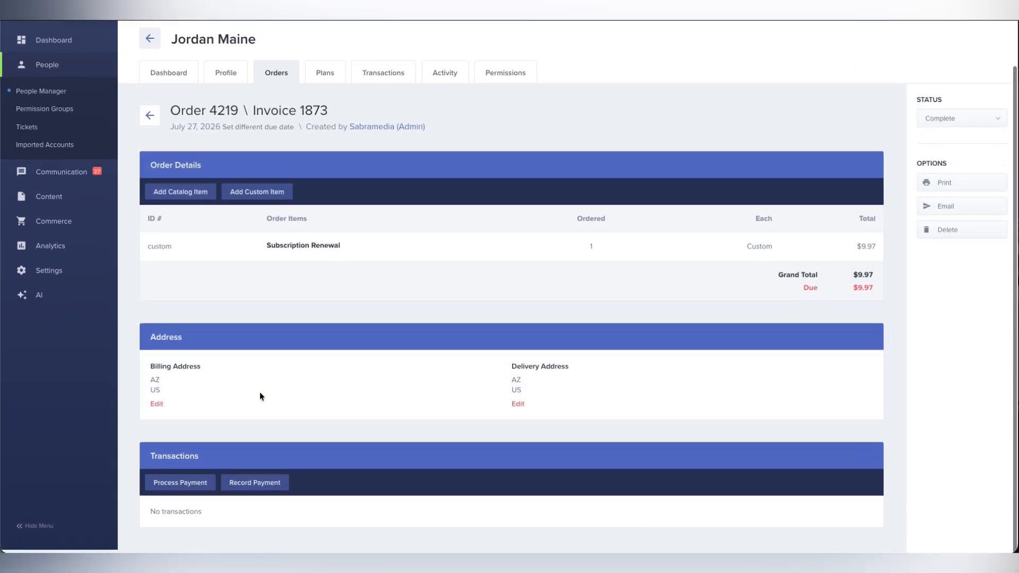
pyautogui.click(261, 487)
pyautogui.scroll(-1, 263, 486)
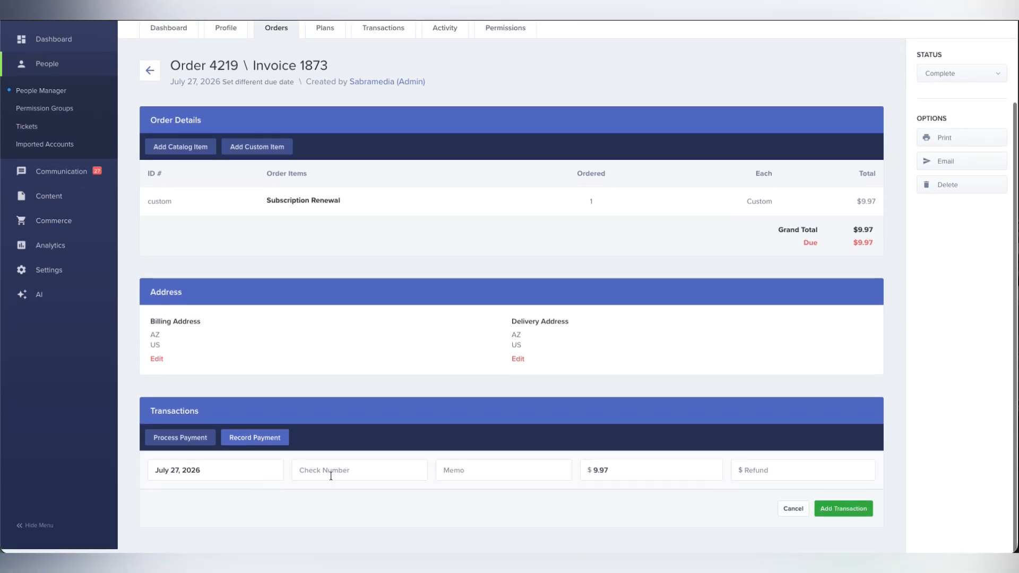
pyautogui.click(331, 477)
pyautogui.scroll(3, 323, 457)
pyautogui.click(154, 165)
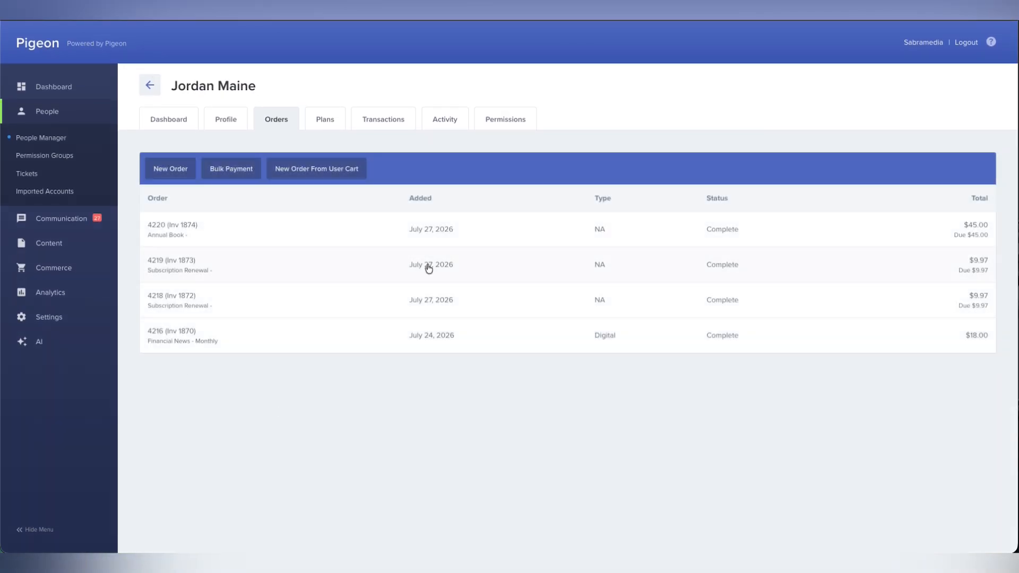
# Step: Open bulk payment for the customer's open orders and view the option for charging the card on file
pyautogui.moveTo(429, 269)
pyautogui.click(240, 177)
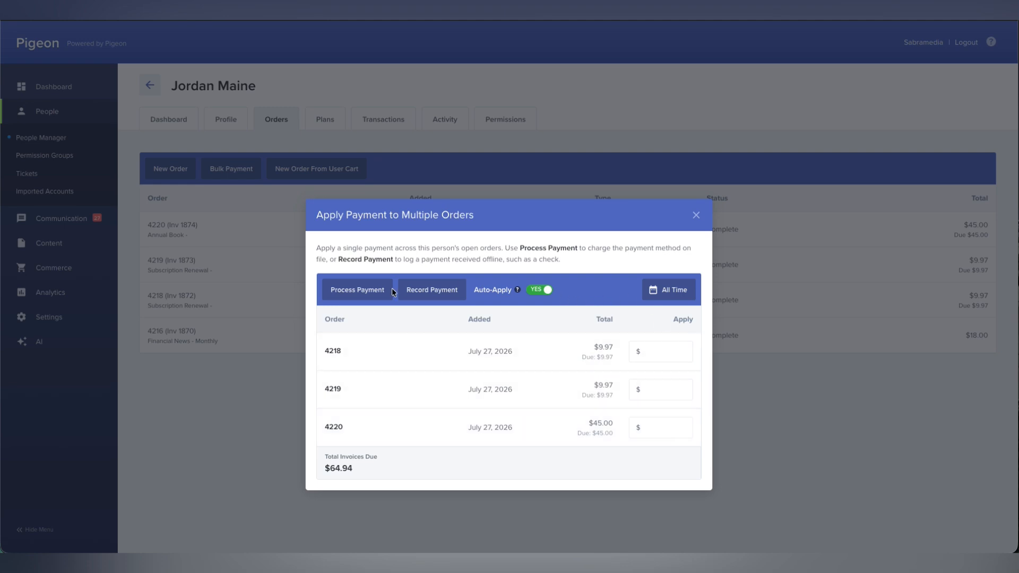
pyautogui.click(360, 290)
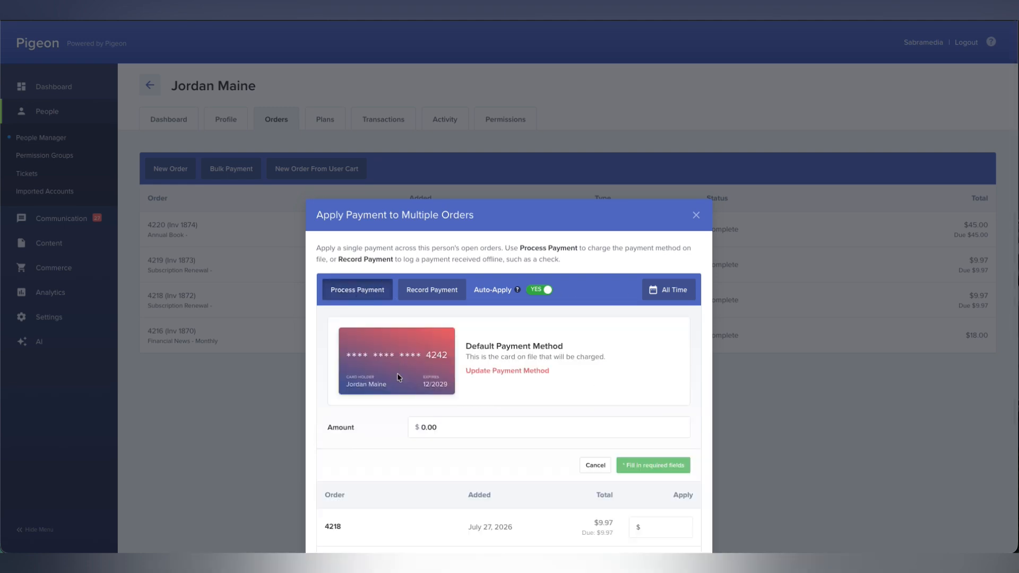
# Step: Switch to recording an offline payment and enter an amount of $30.00 with check number 1234
pyautogui.click(445, 291)
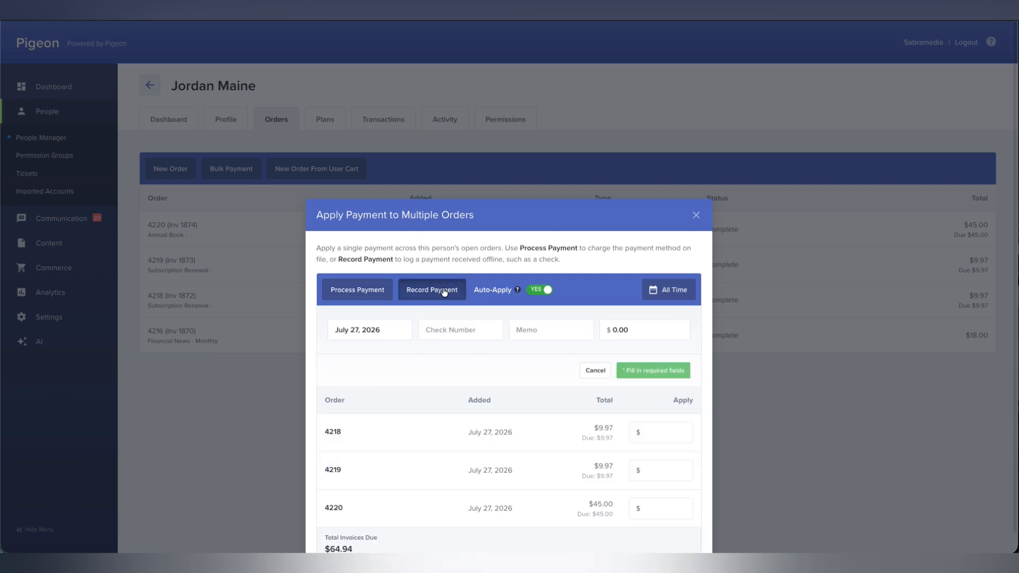
pyautogui.click(438, 336)
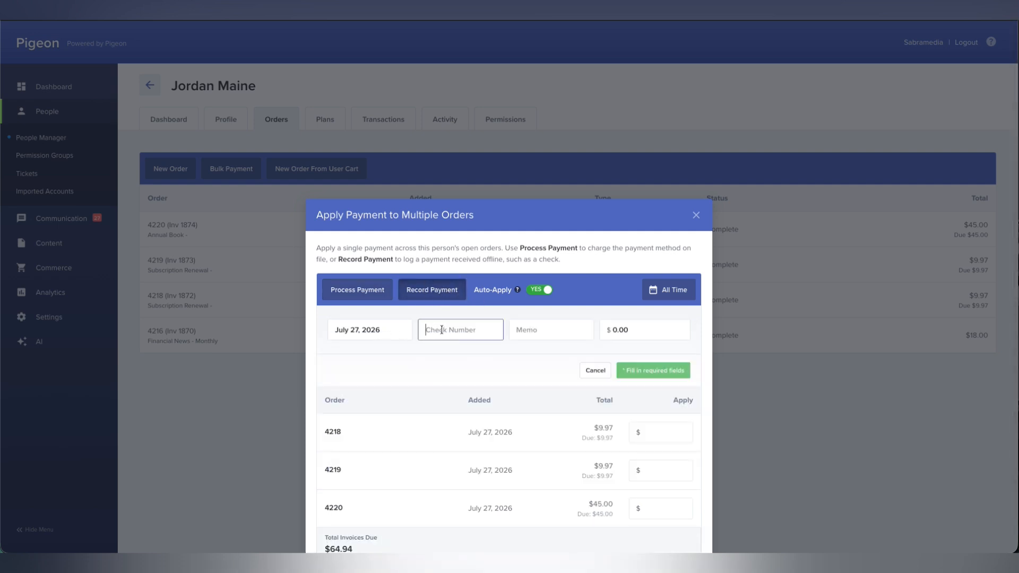
pyautogui.click(523, 328)
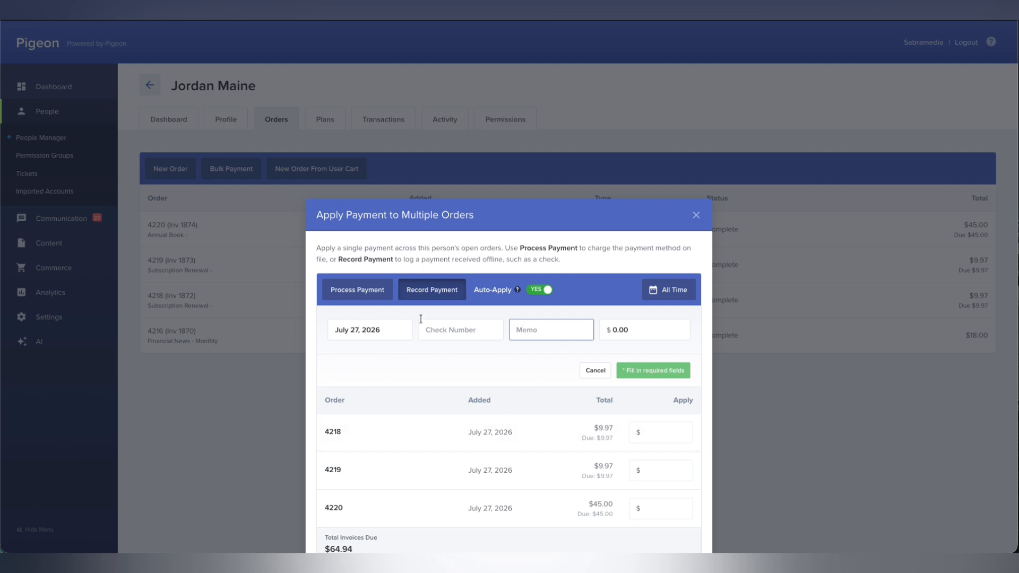
pyautogui.moveTo(596, 202); pyautogui.dragTo(579, 75)
pyautogui.click(643, 191)
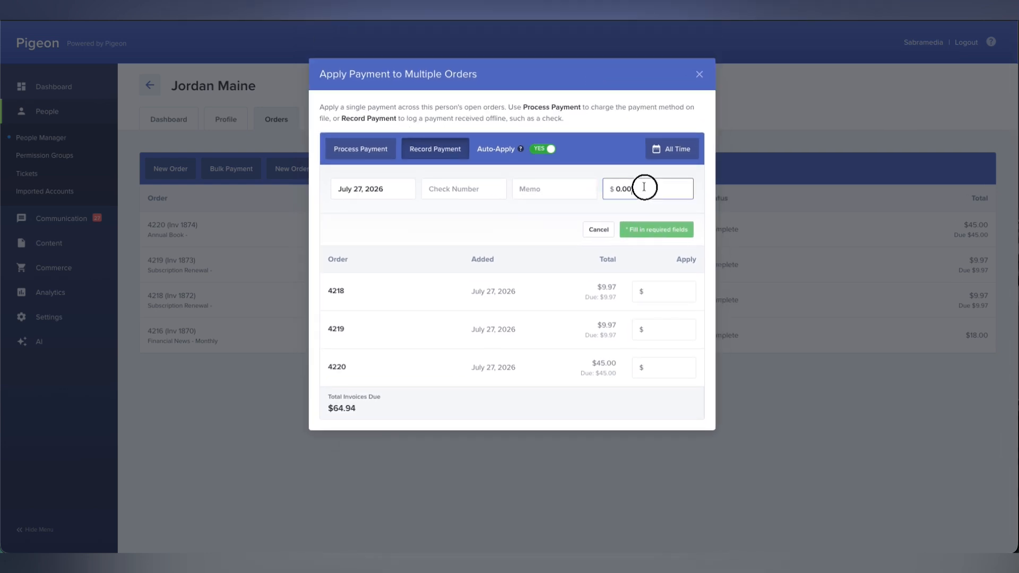
pyautogui.write('3000')
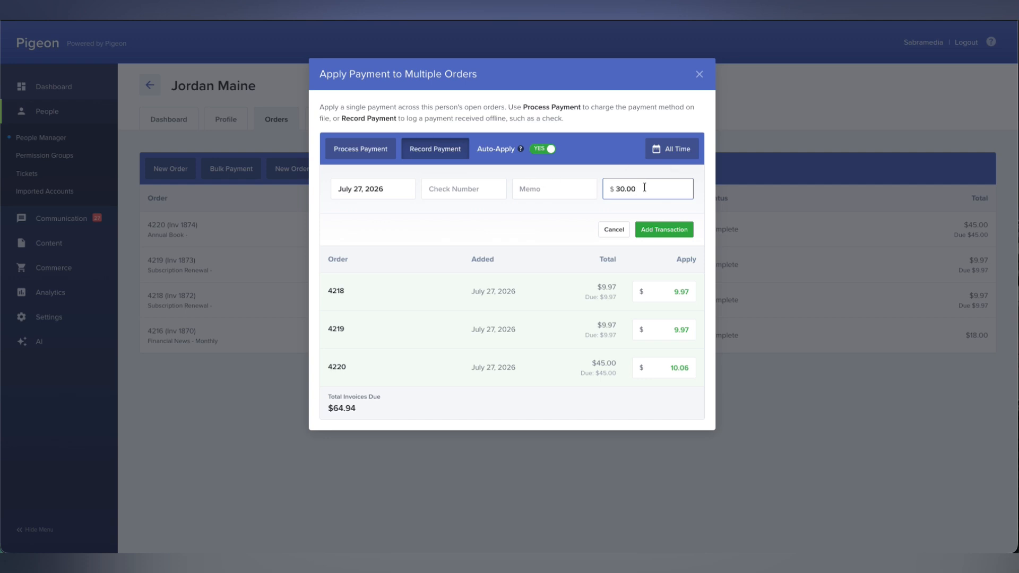
pyautogui.click(449, 195)
pyautogui.write('1234')
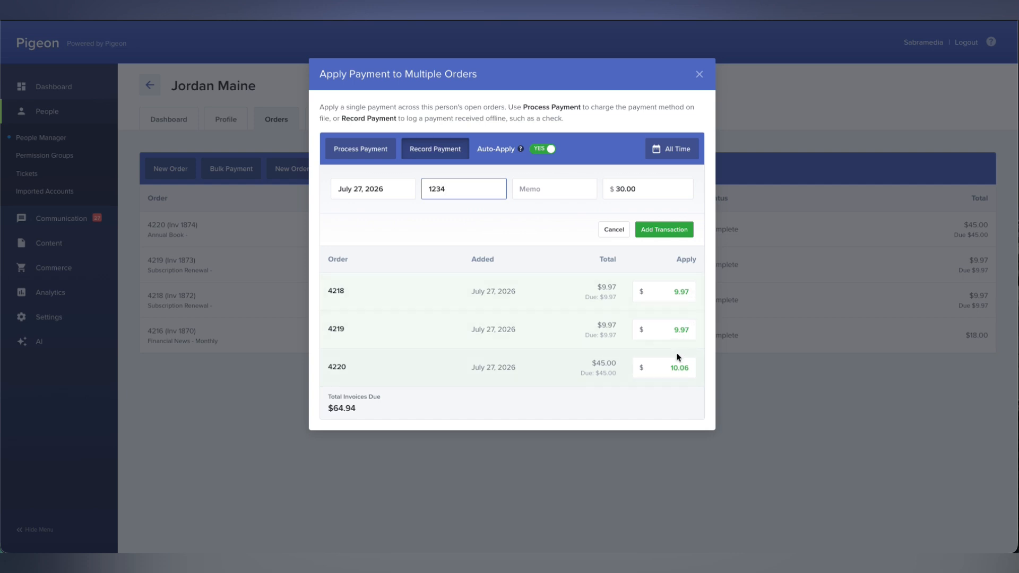
# Step: Turn off auto-apply and clear the amounts applied to both $9.97 orders
pyautogui.click(550, 151)
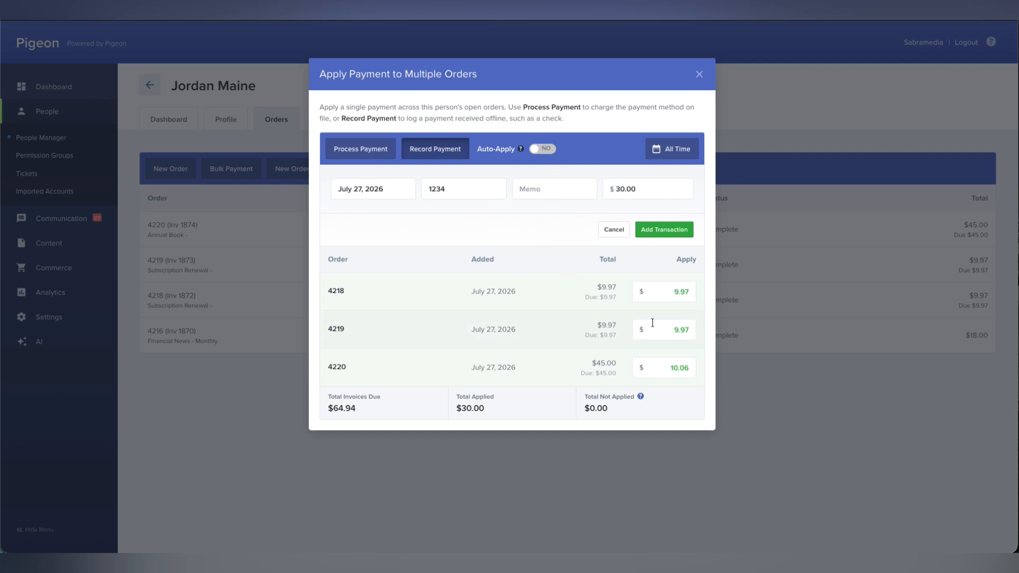
pyautogui.click(688, 294)
pyautogui.press('BackSpace')
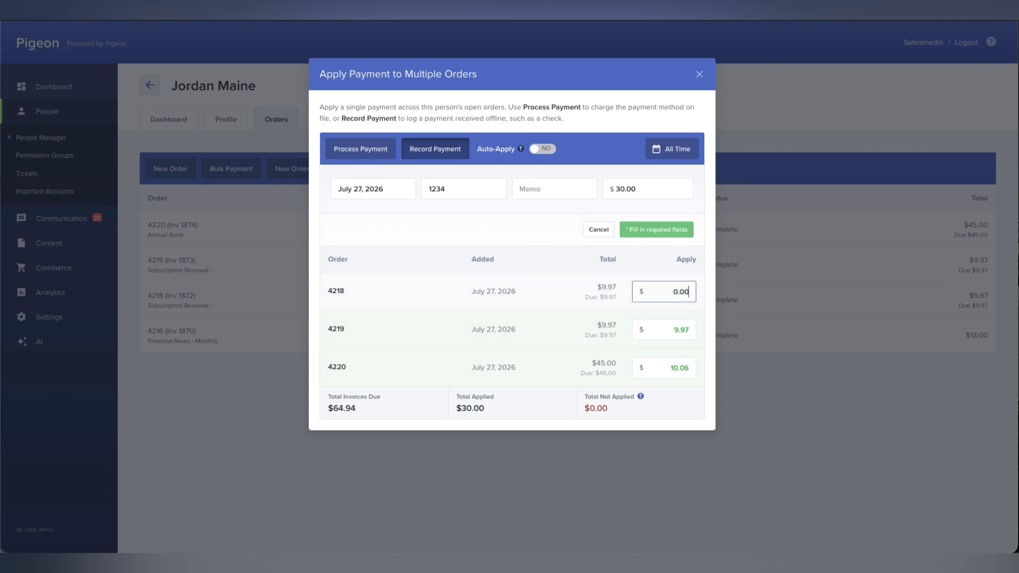
pyautogui.click(689, 330)
pyautogui.press('BackSpace')
pyautogui.press('BackSpace')
pyautogui.press('BackSpace')
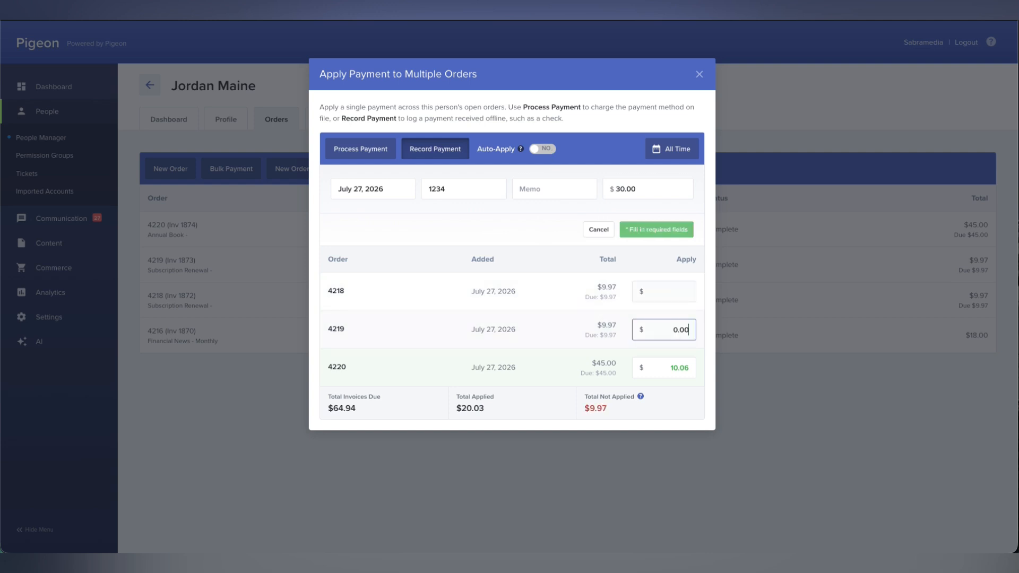
# Step: Apply $30.00 to the $45.00 order and add the transaction
pyautogui.click(688, 365)
pyautogui.press('BackSpace')
pyautogui.press('BackSpace')
pyautogui.press('BackSpace')
pyautogui.press('BackSpace')
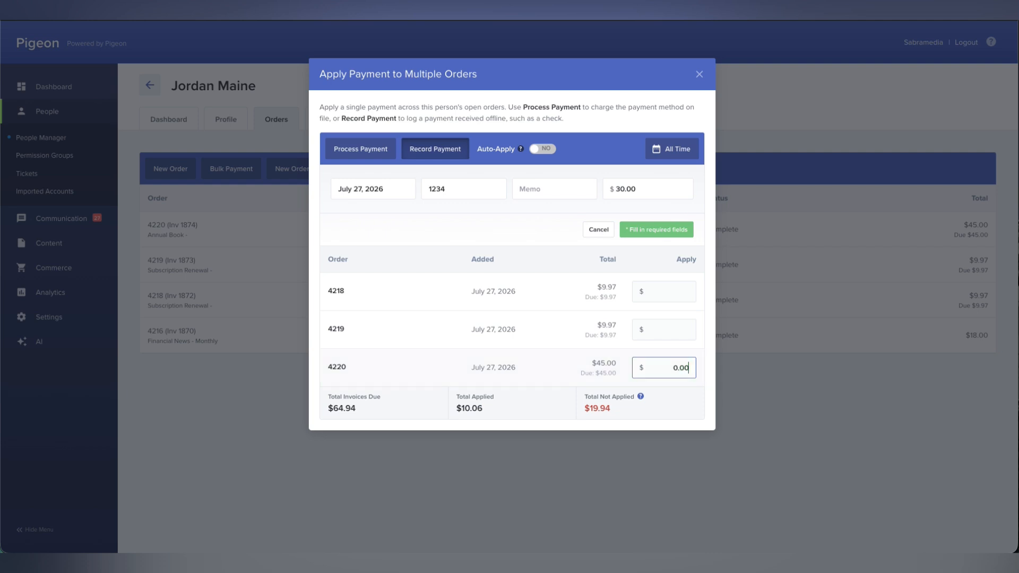
pyautogui.write('3000')
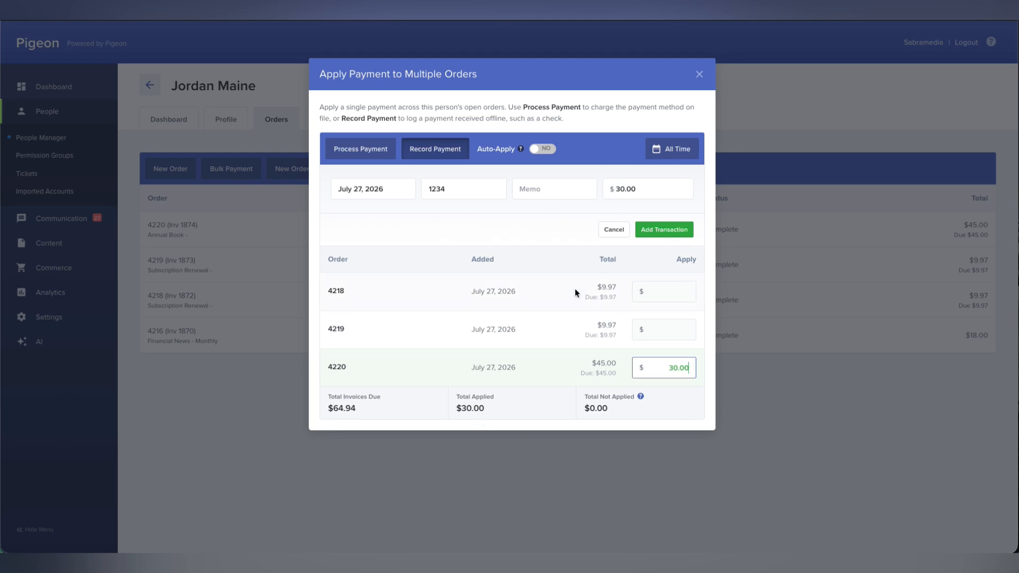
pyautogui.click(663, 235)
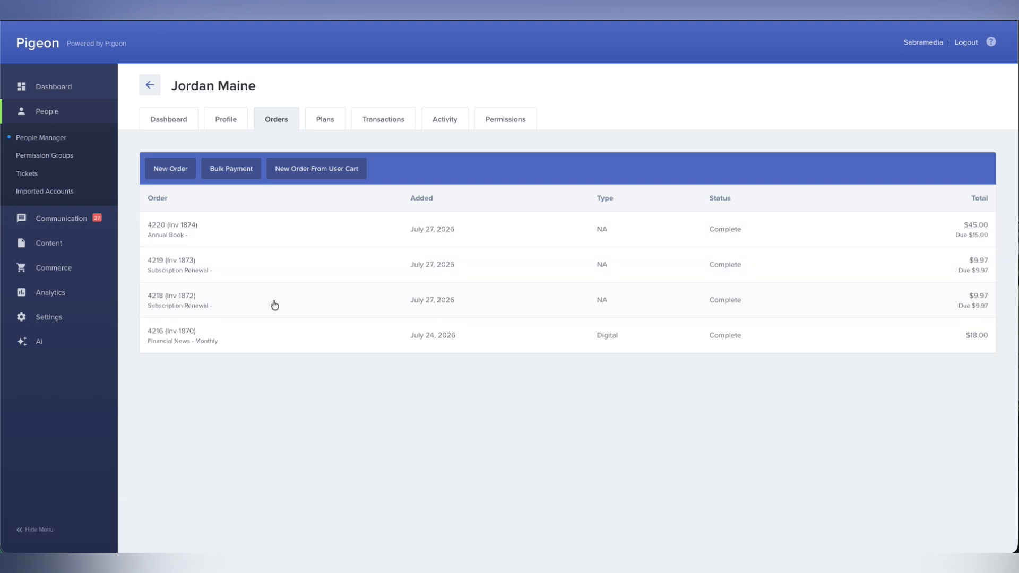
# Step: Start another bulk payment record with check number 1235 and an amount of $34.94
pyautogui.click(228, 171)
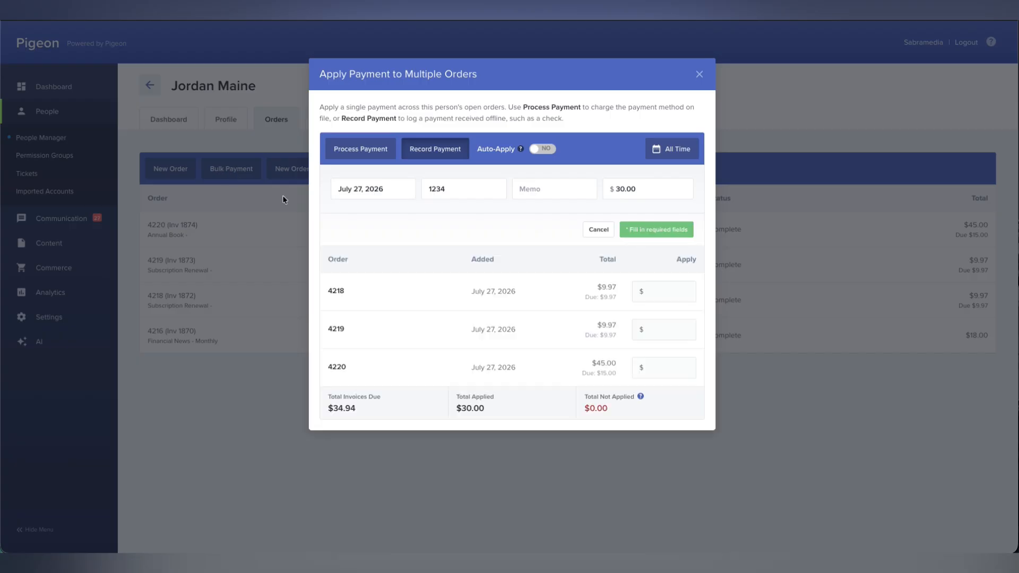
pyautogui.click(463, 187)
pyautogui.press('BackSpace')
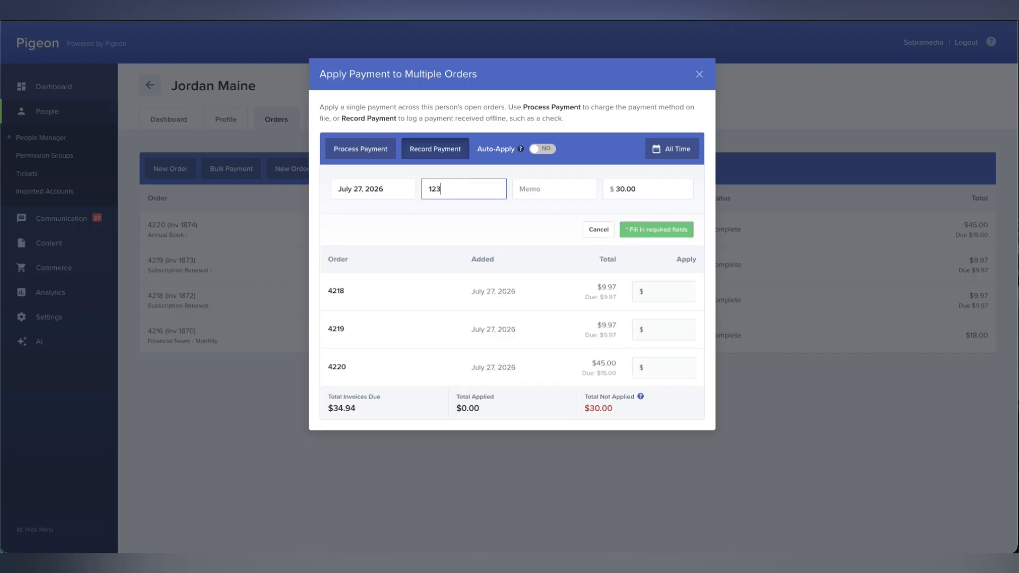
pyautogui.write('5')
pyautogui.click(663, 185)
pyautogui.press('BackSpace')
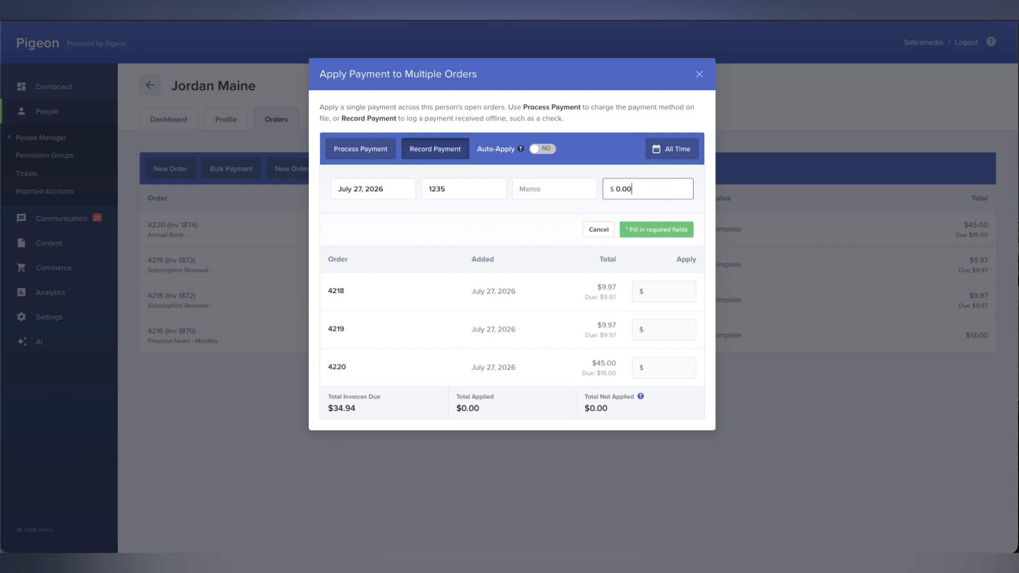
pyautogui.write('34.94')
pyautogui.press('BackSpace')
pyautogui.press('BackSpace')
pyautogui.press('BackSpace')
pyautogui.write('34.94')
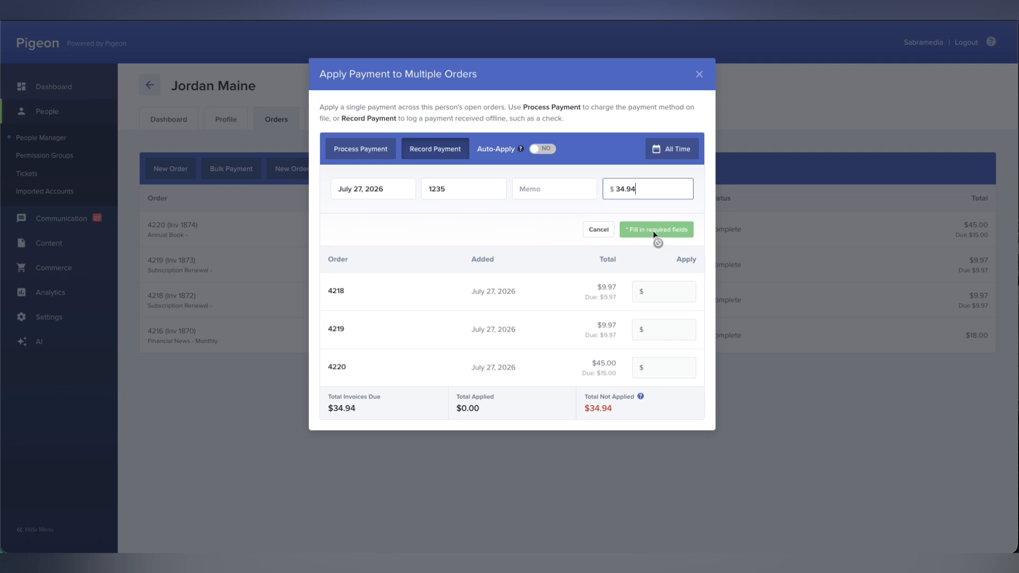
pyautogui.click(655, 284)
pyautogui.write('9.97')
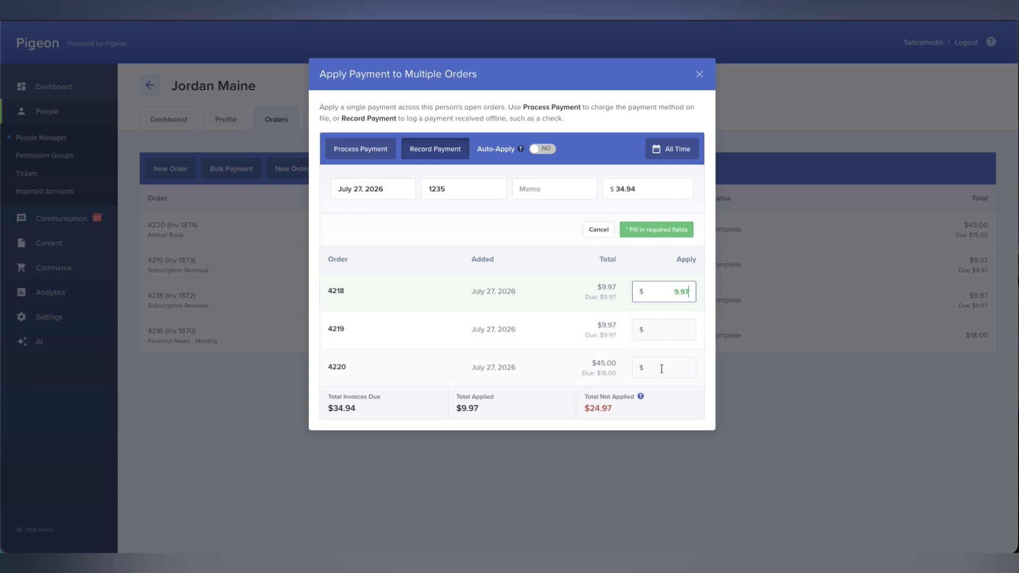
pyautogui.click(667, 333)
# Step: Turn on auto-apply to distribute the $34.94 payment across the three open orders, and add the transaction
pyautogui.click(545, 153)
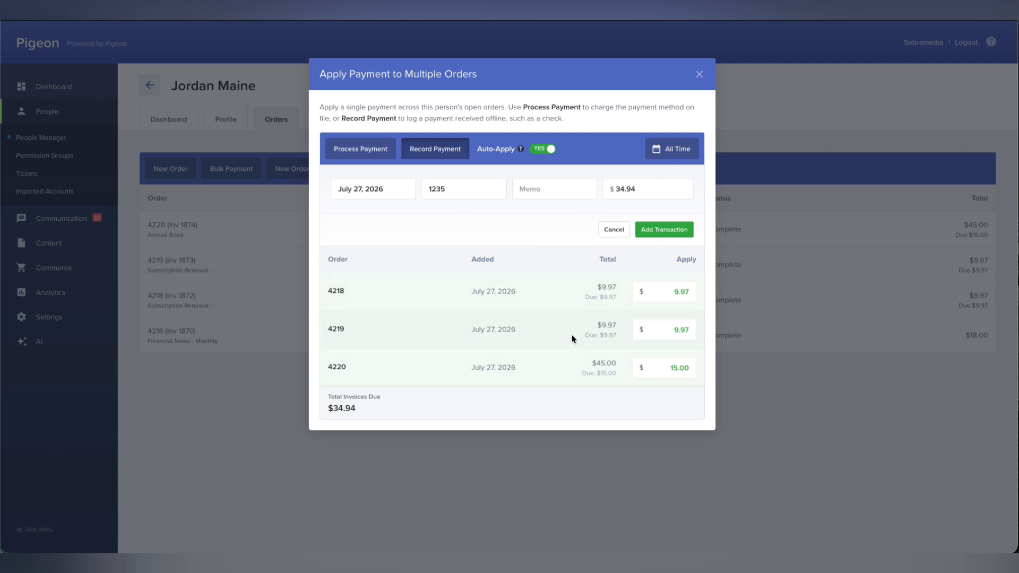
pyautogui.click(678, 156)
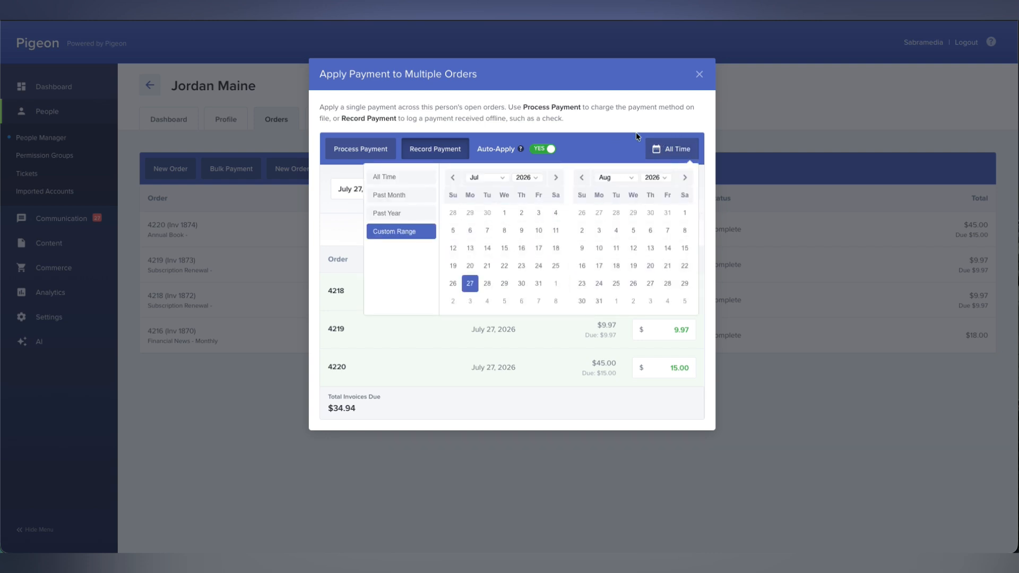
pyautogui.click(613, 146)
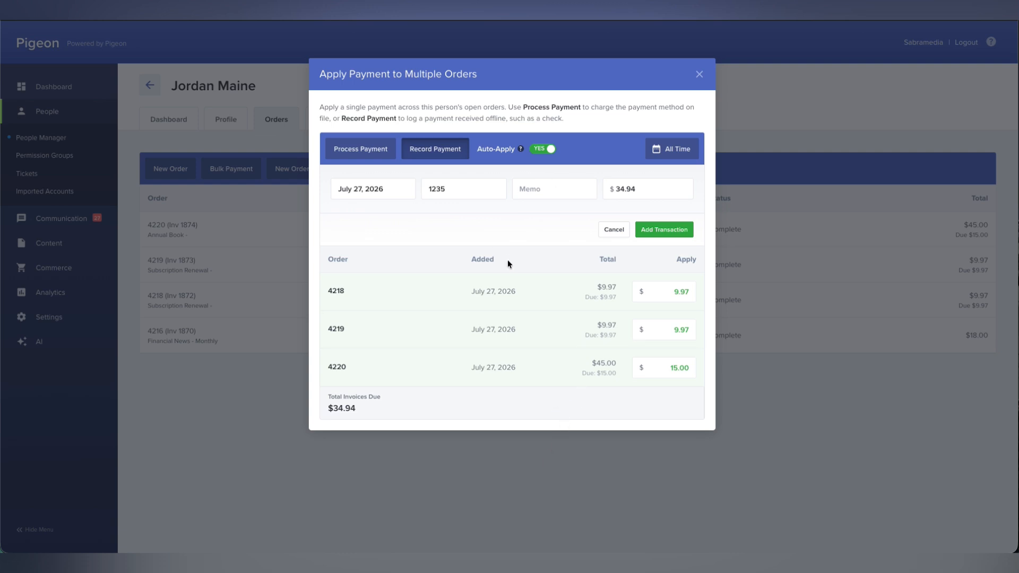
pyautogui.click(455, 190)
pyautogui.click(642, 190)
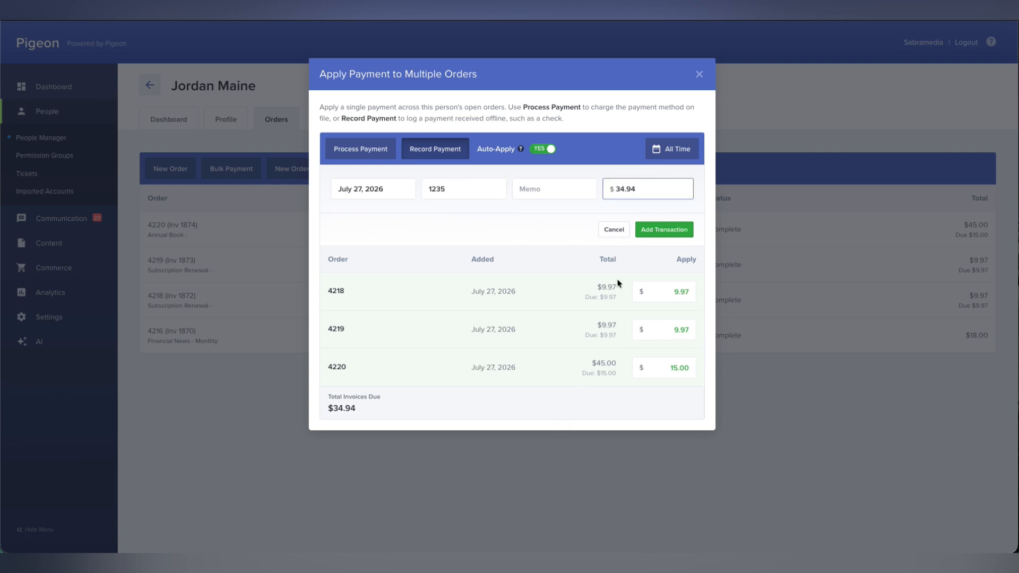
pyautogui.click(676, 229)
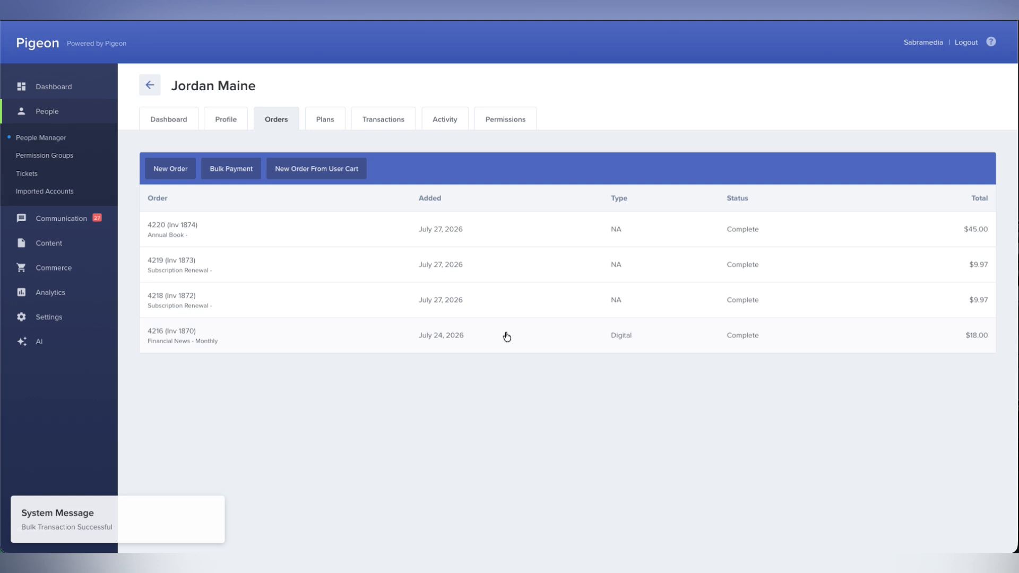
# Step: Review the recorded transaction on the older Subscription Renewal order and return to the orders list
pyautogui.click(165, 297)
pyautogui.scroll(-2, 189, 343)
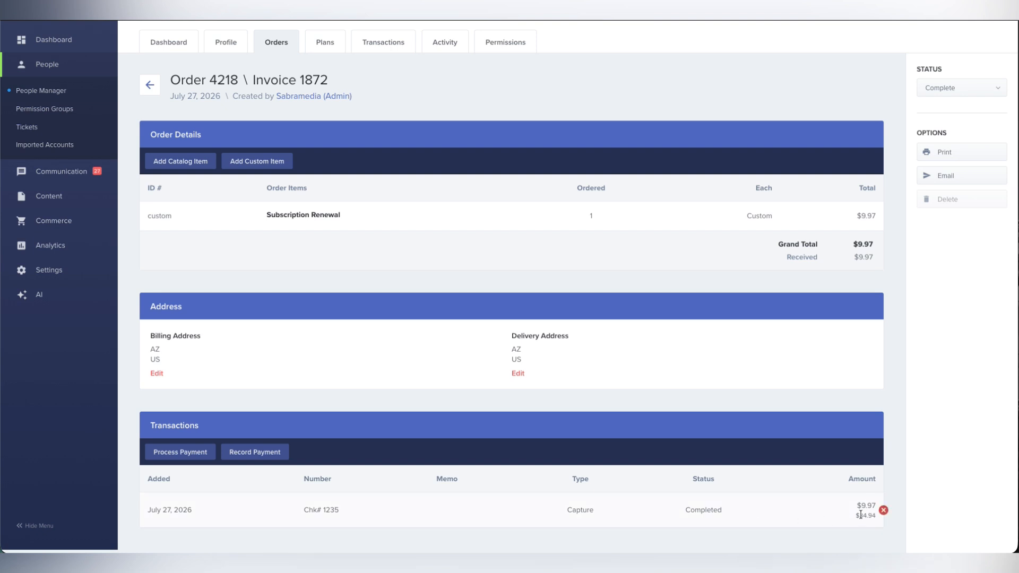
pyautogui.click(150, 85)
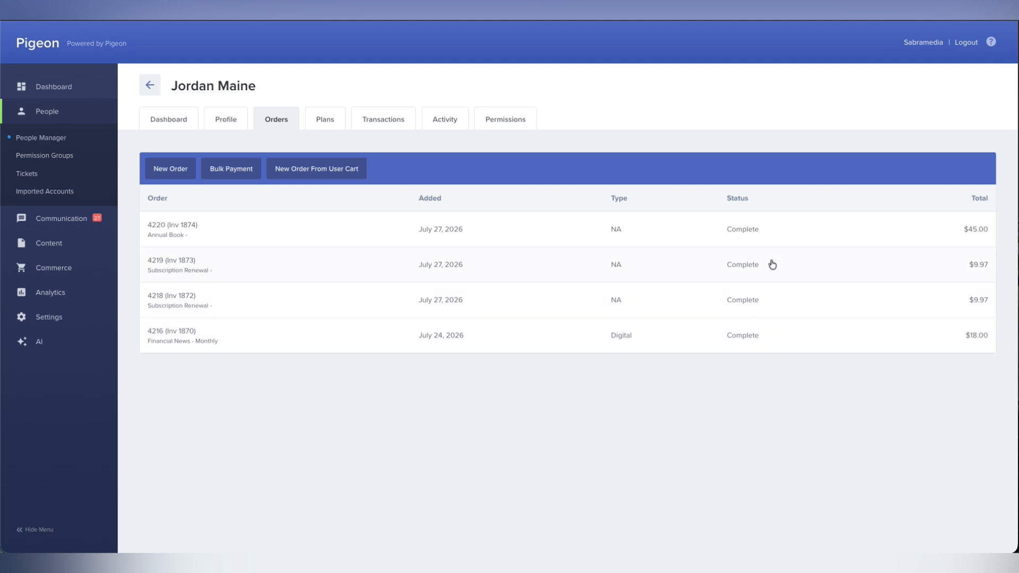
# Step: Review the check transactions recorded on the Annual Book order and return to the orders list
pyautogui.click(197, 230)
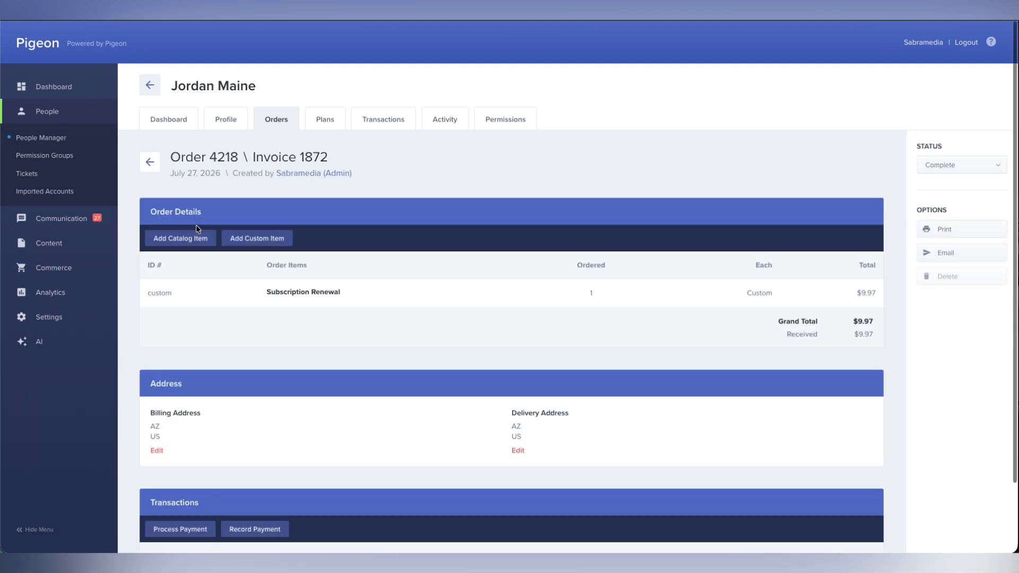
pyautogui.scroll(-3, 292, 345)
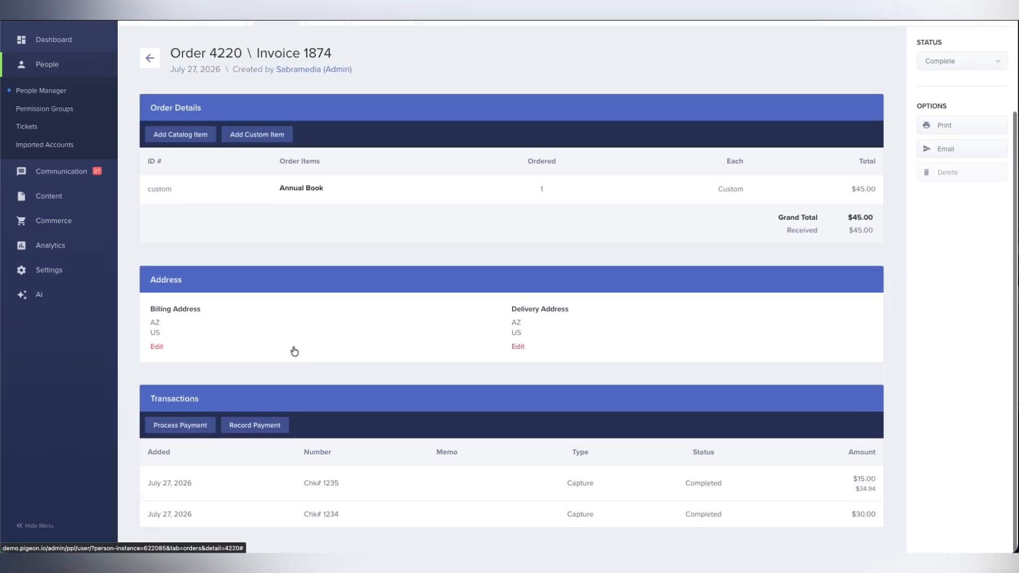
pyautogui.moveTo(876, 516)
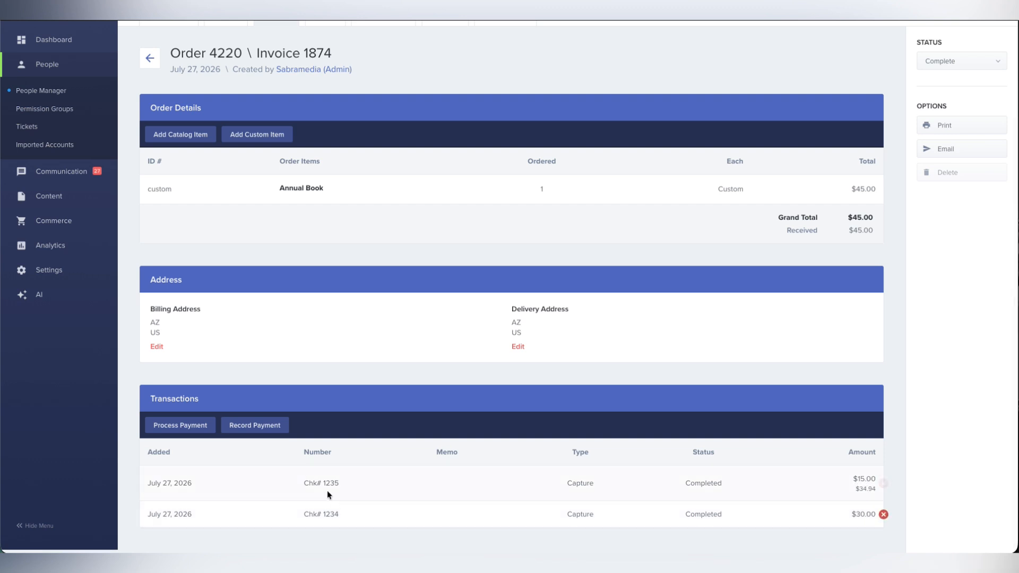
pyautogui.scroll(3, 314, 515)
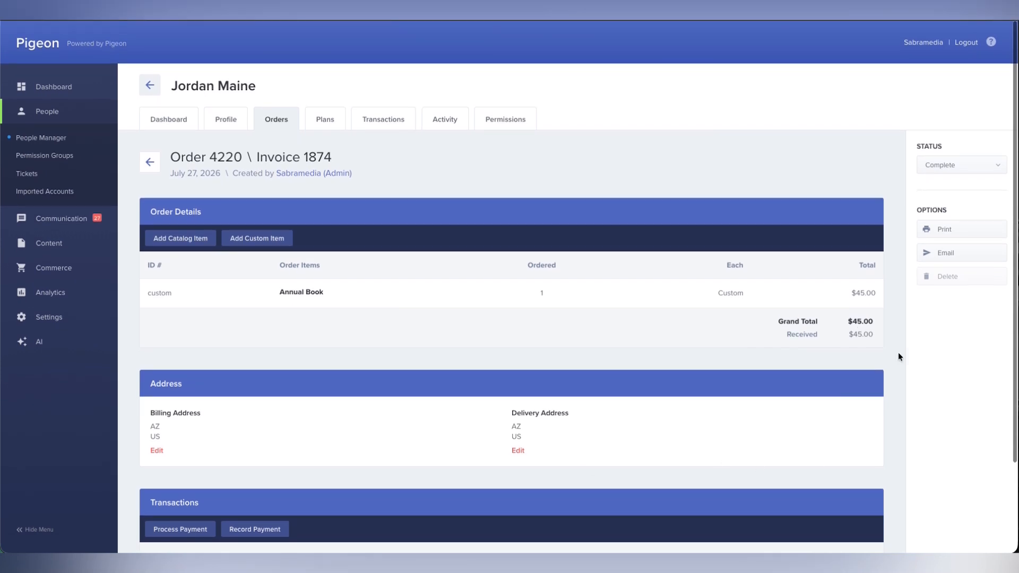
pyautogui.click(150, 165)
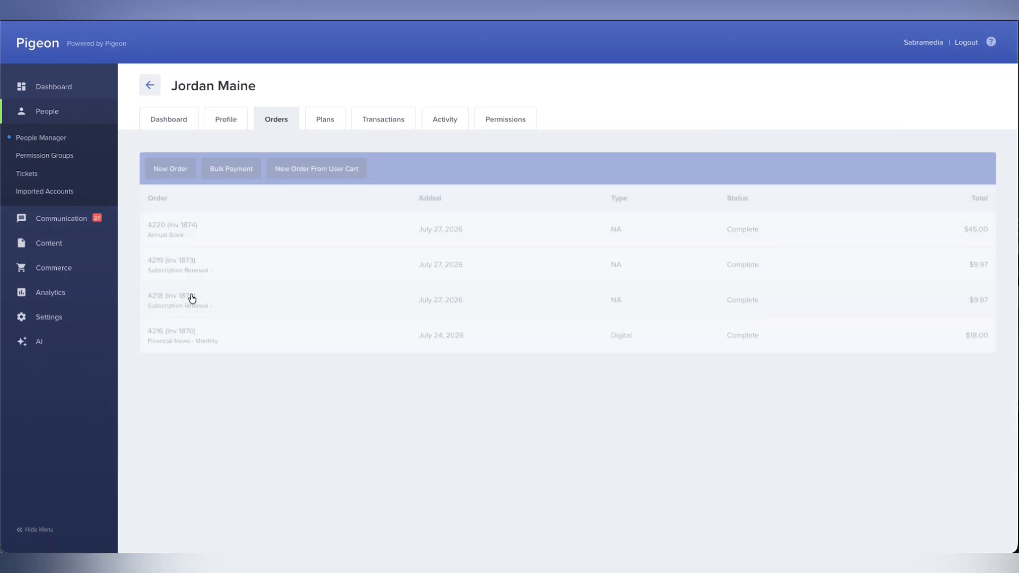